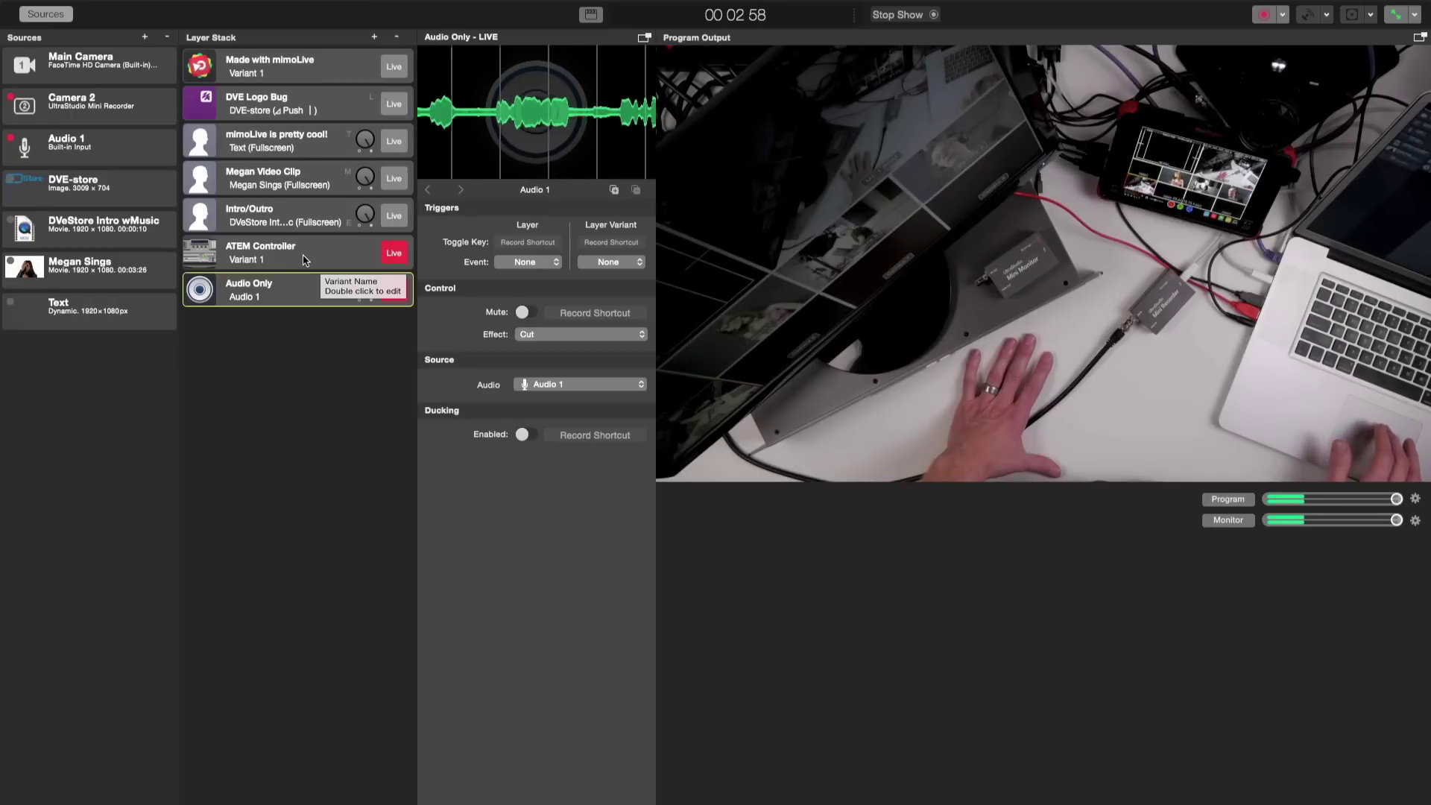
- Assign key 1 as the shortcut for ATEM Controller's Program Cam 1
{"action": "left_click", "coordinate": [304, 260]}
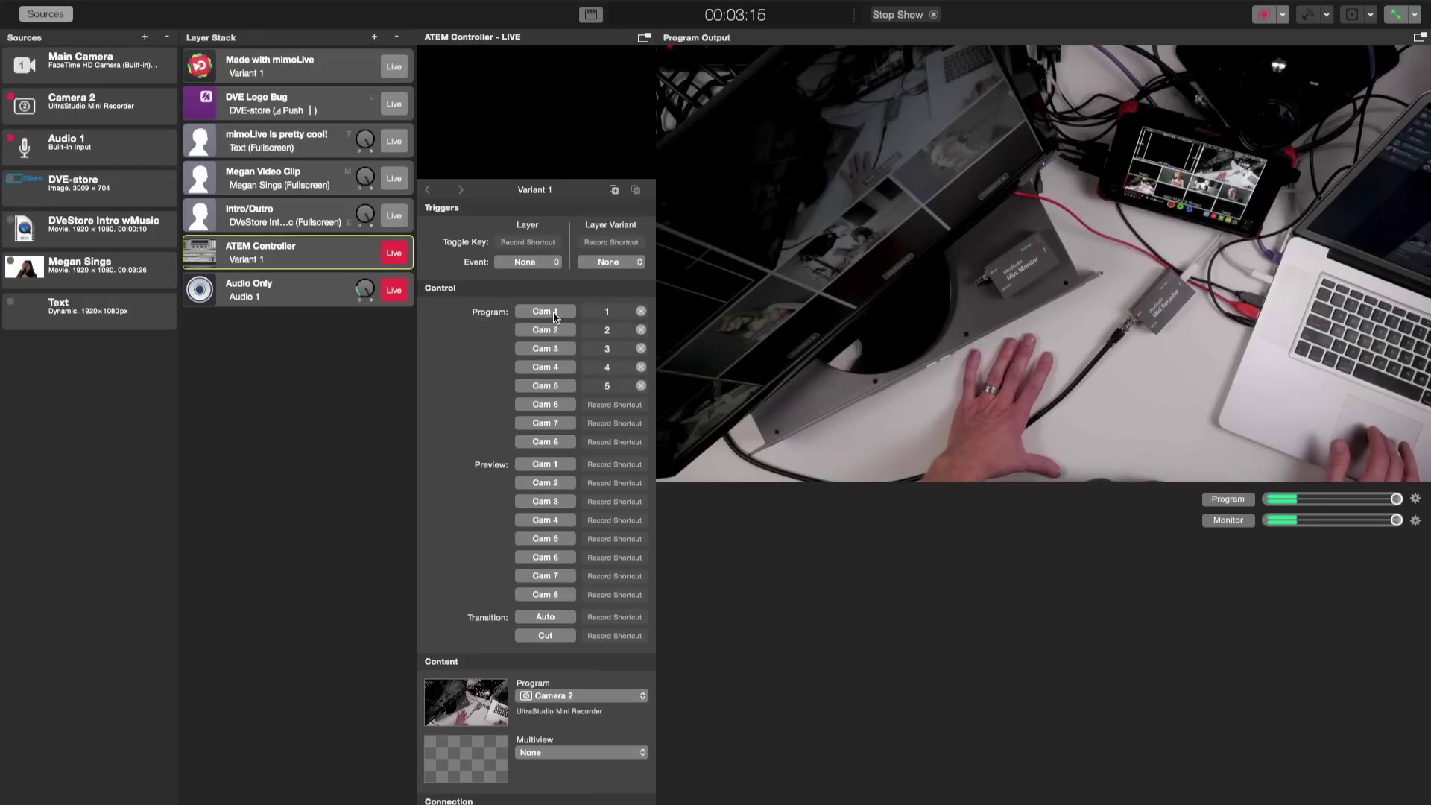
{"action": "left_click", "coordinate": [617, 314]}
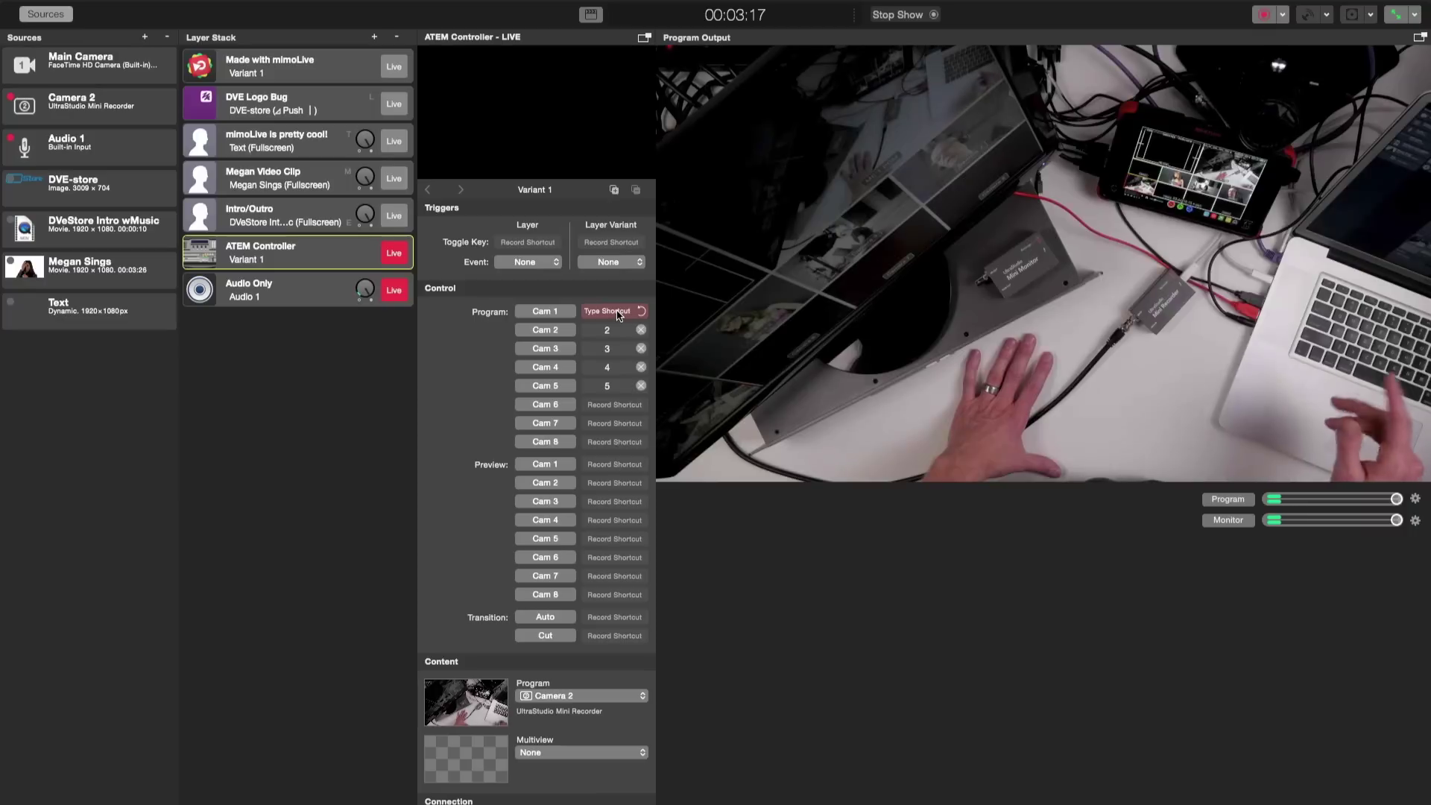
{"action": "key", "text": "1"}
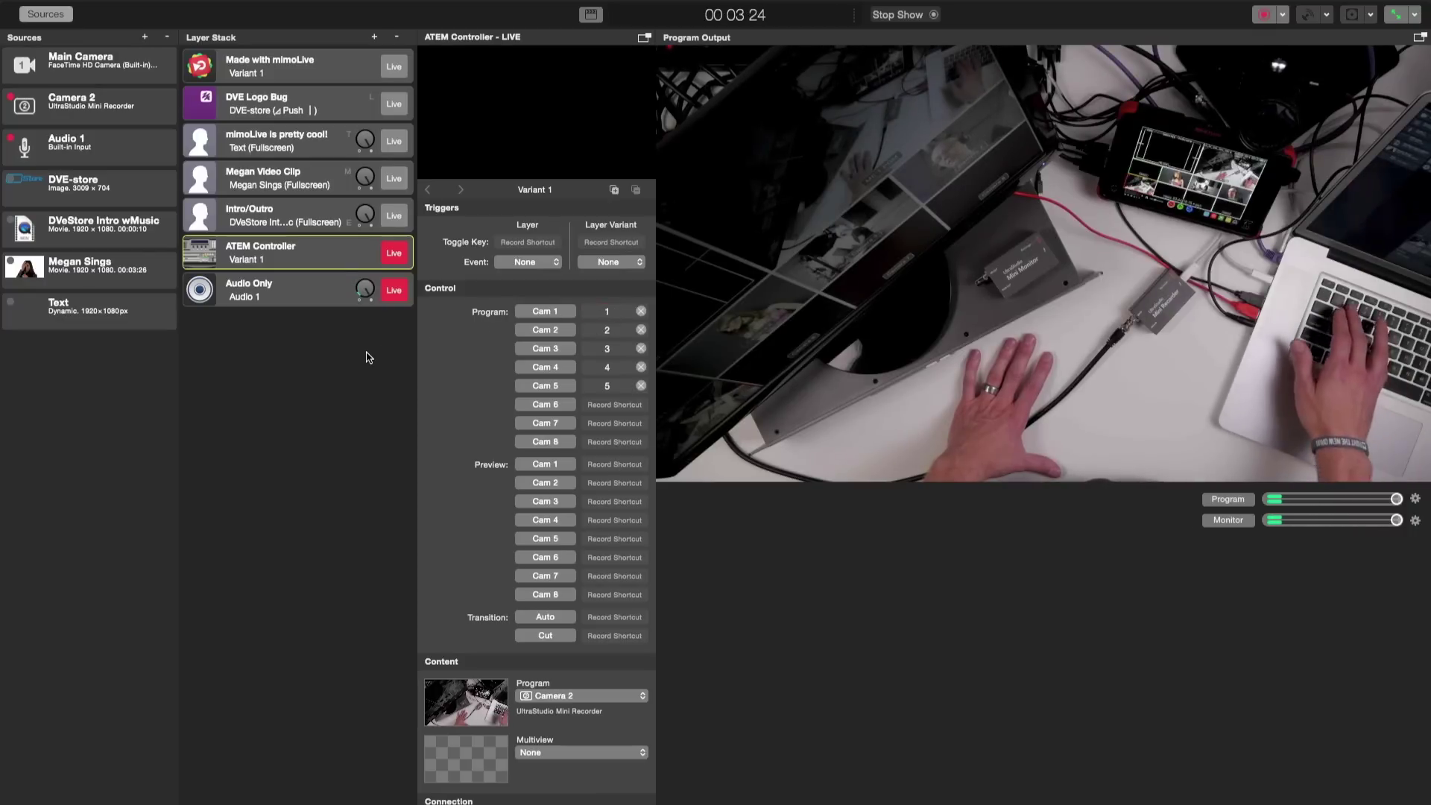
- Cut to cameras 2, 3, 1 and 2 by keyboard, then start adding a media-file source
{"action": "key", "text": "2"}
{"action": "key", "text": "3"}
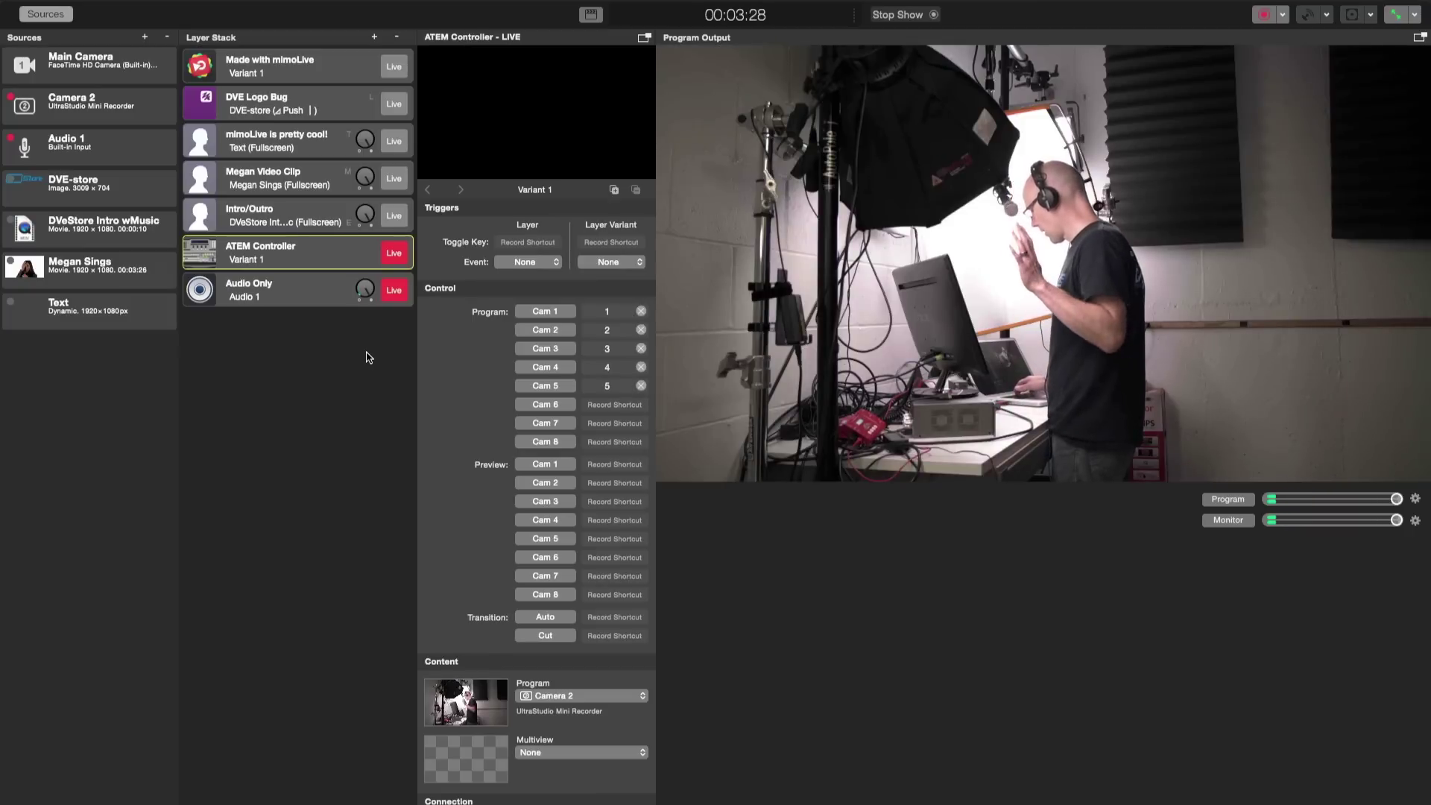
{"action": "key", "text": "1"}
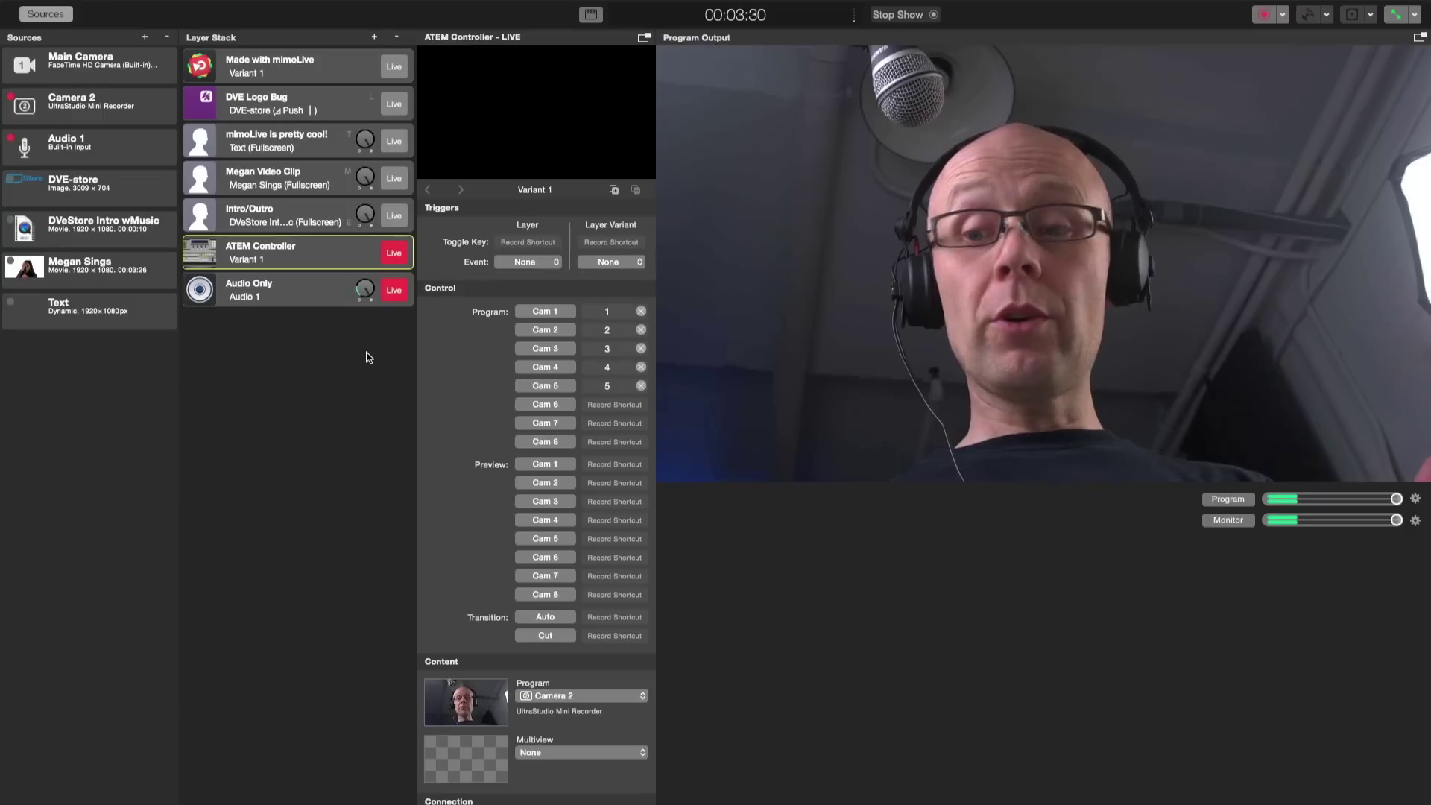
{"action": "key", "text": "2"}
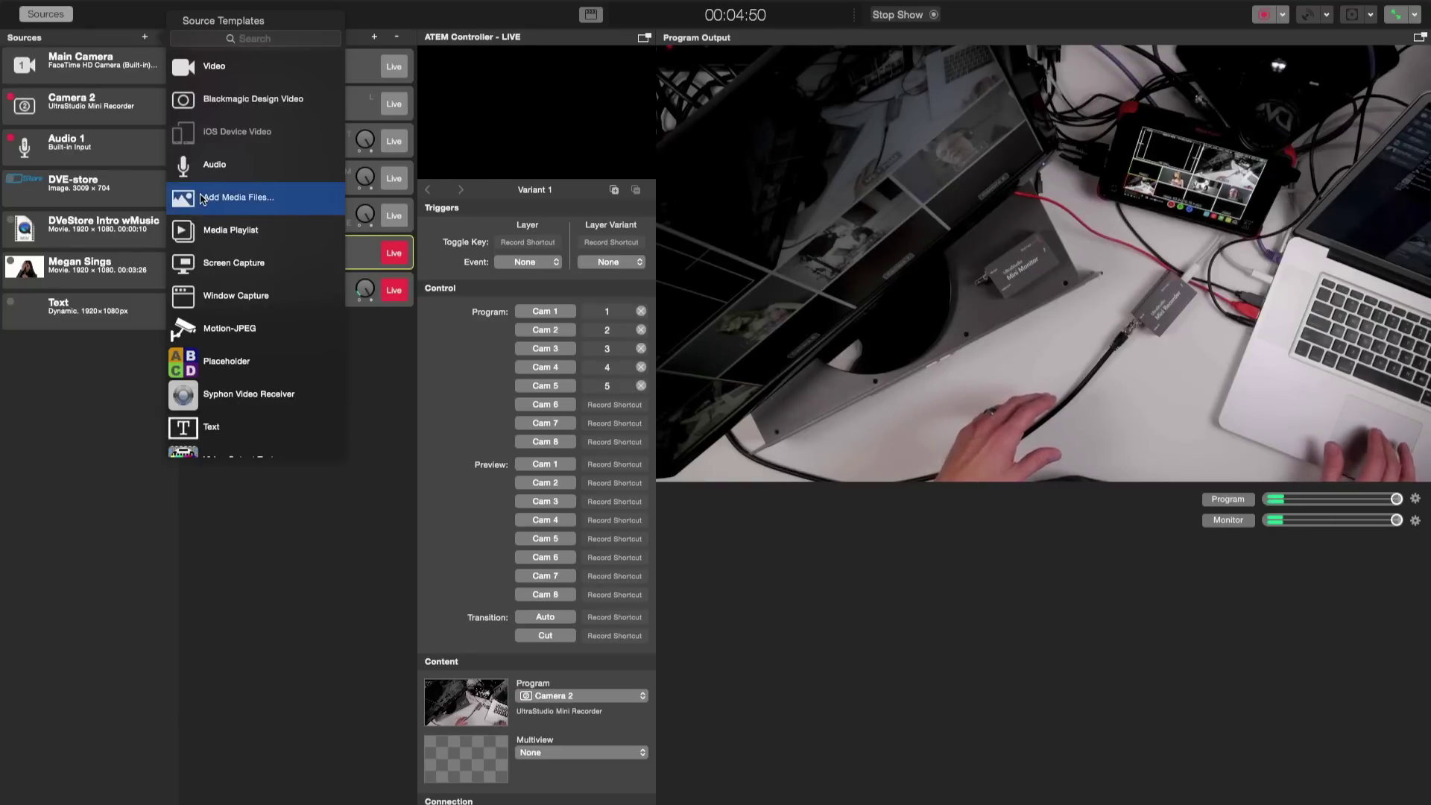
{"action": "left_click", "coordinate": [203, 199]}
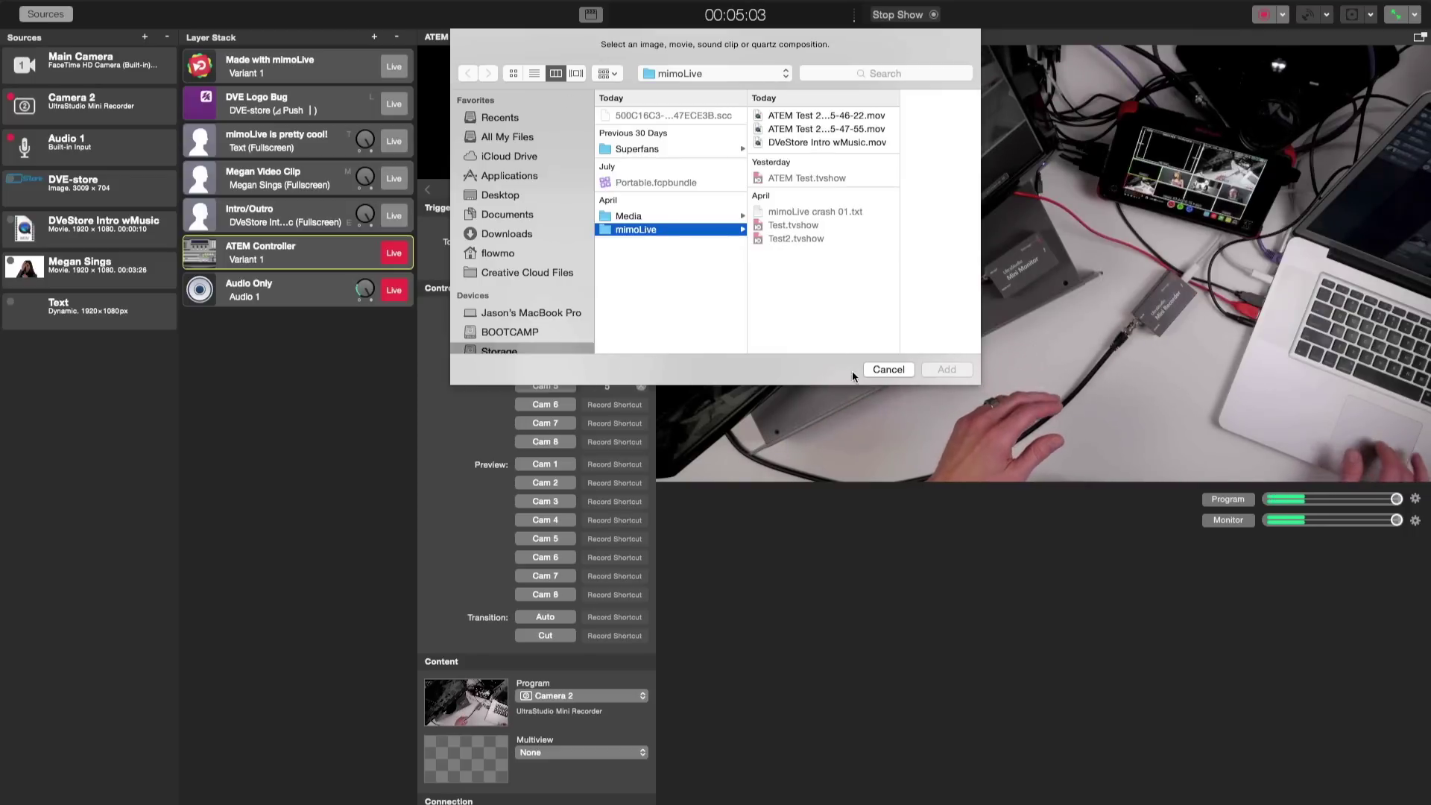
{"action": "left_click", "coordinate": [887, 369]}
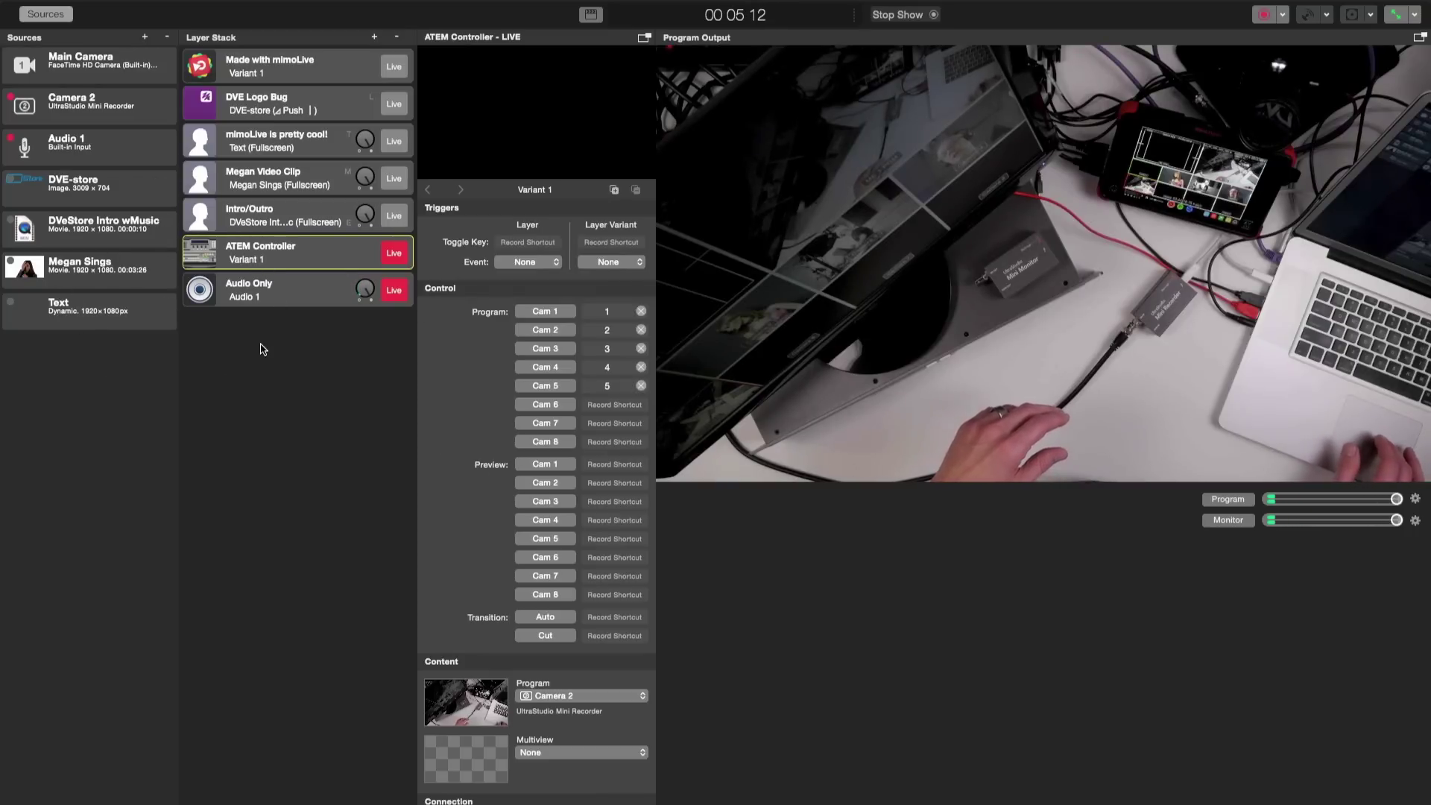
- Toggle the DVE Store logo with D while cutting to cameras 2, 3, 1 and 2
{"action": "key", "text": "d"}
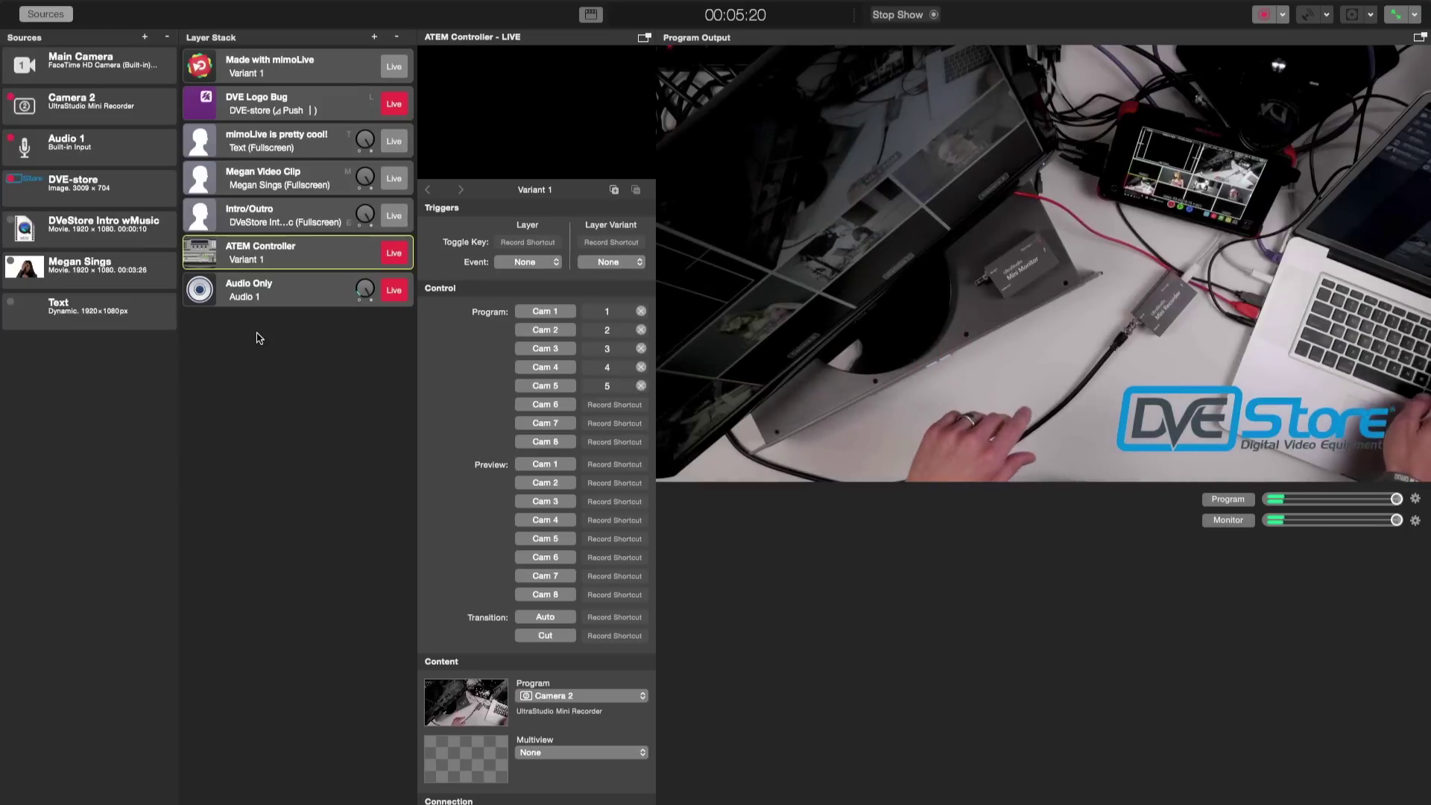
{"action": "key", "text": "d"}
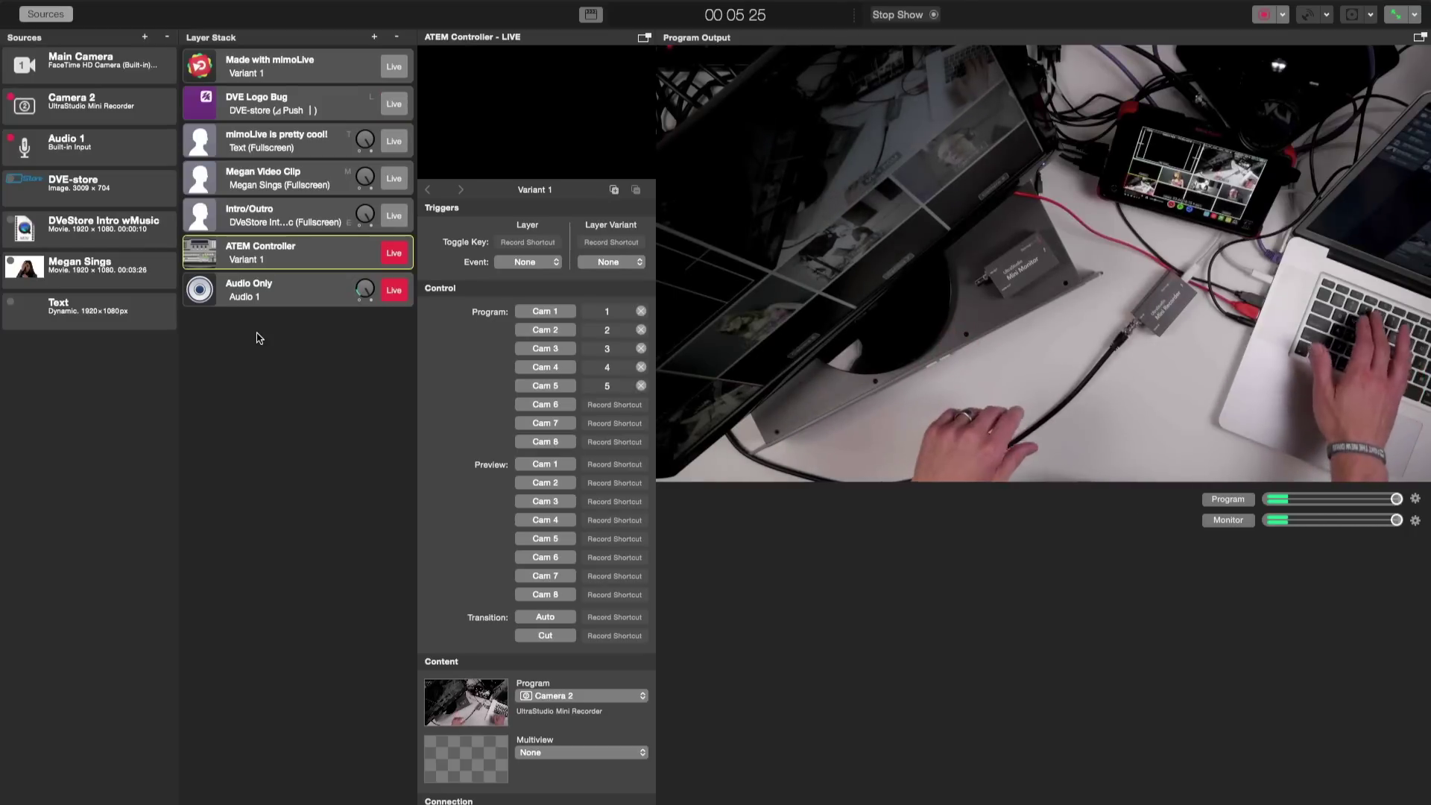
{"action": "key", "text": "2"}
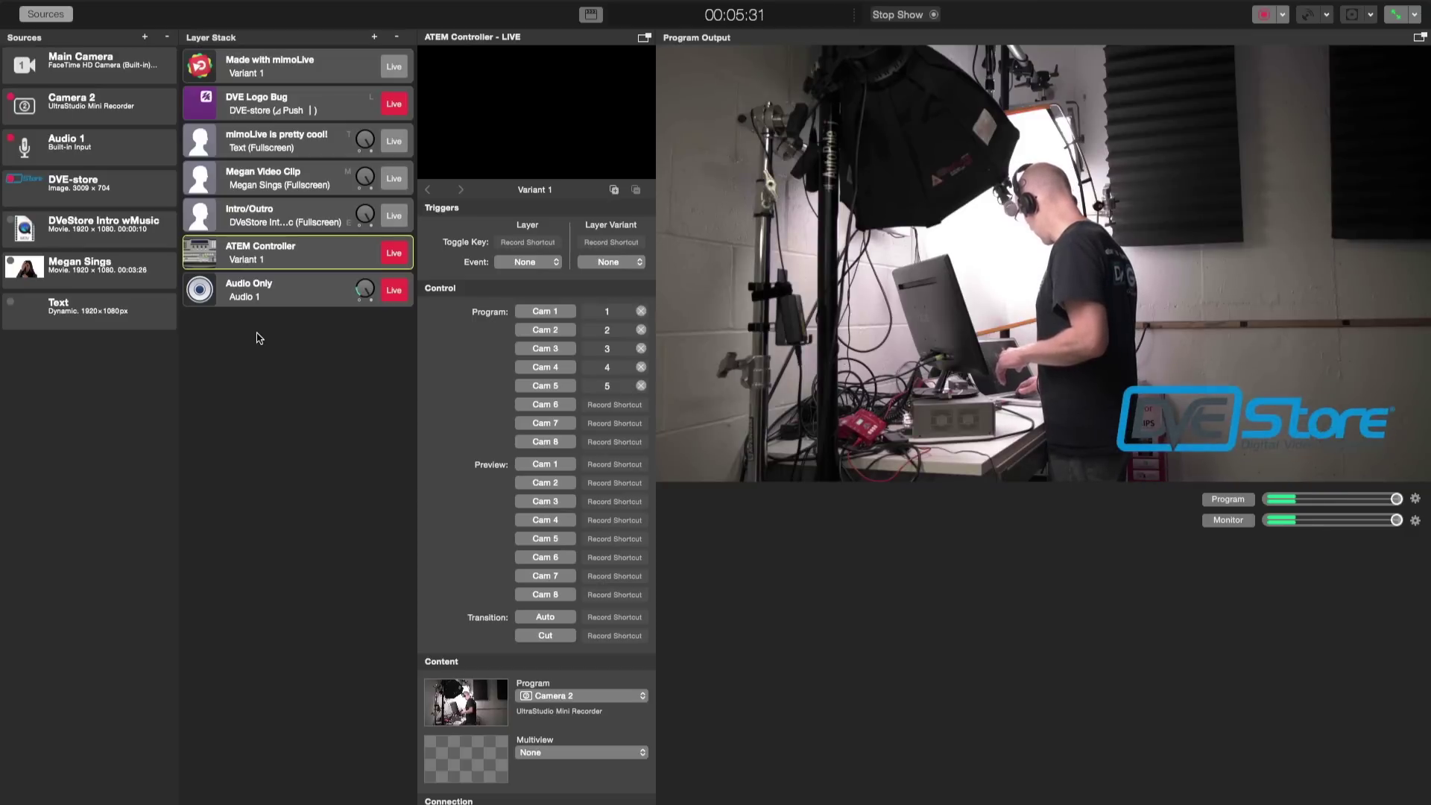
{"action": "key", "text": "3"}
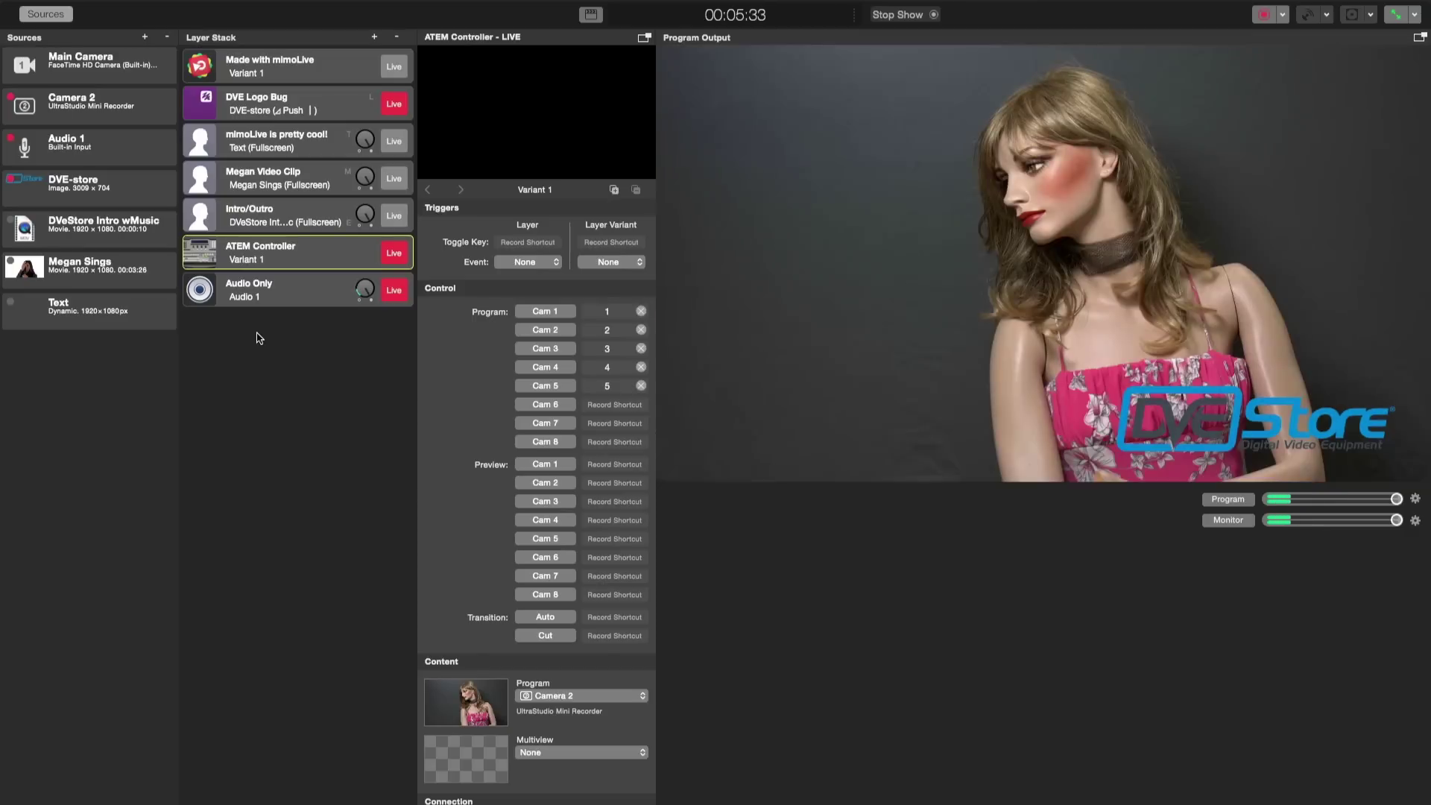
{"action": "key", "text": "1"}
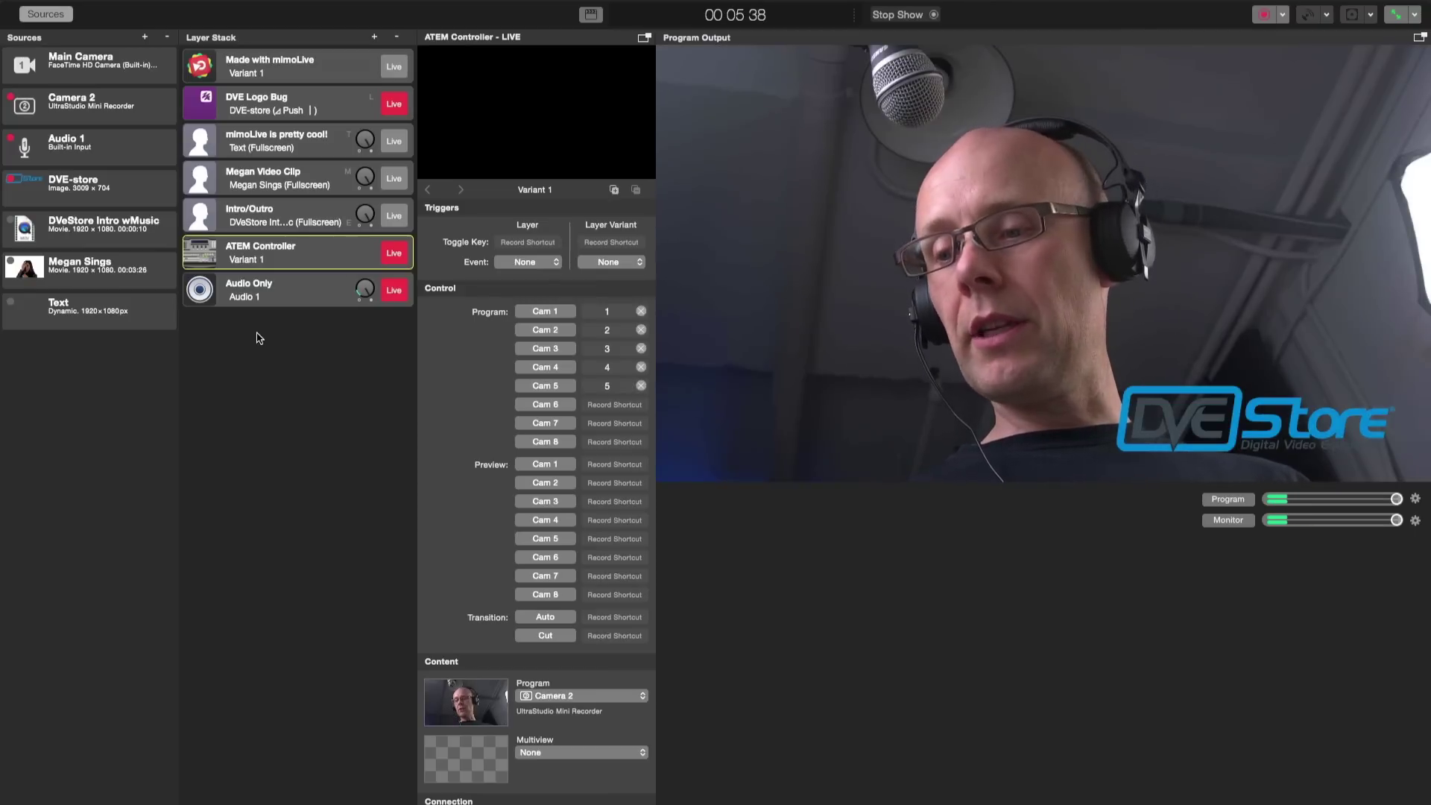
{"action": "key", "text": "2"}
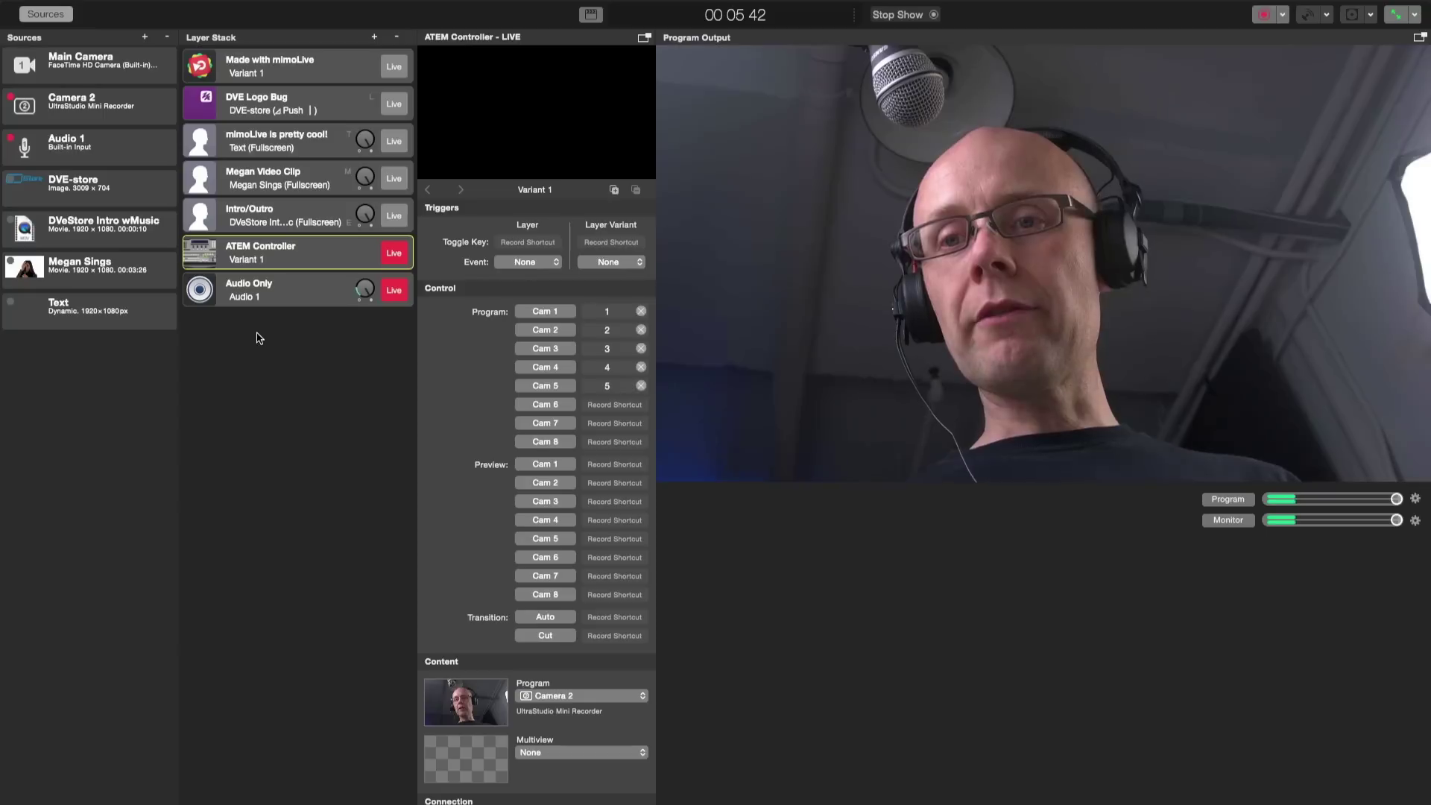
- Play the Megan video clip with M, stop it, and cut to the overhead desk camera
{"action": "key", "text": "m"}
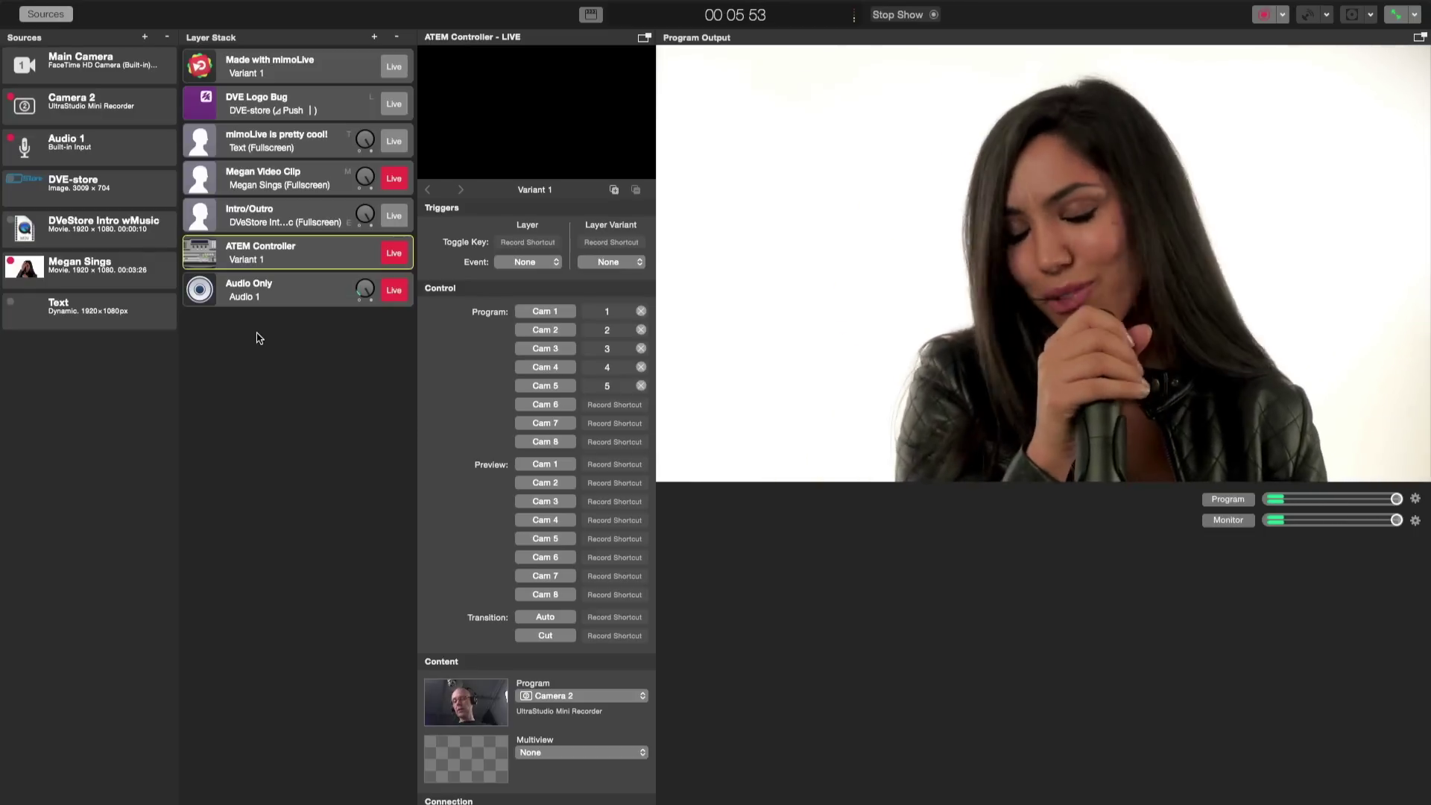
{"action": "key", "text": "4"}
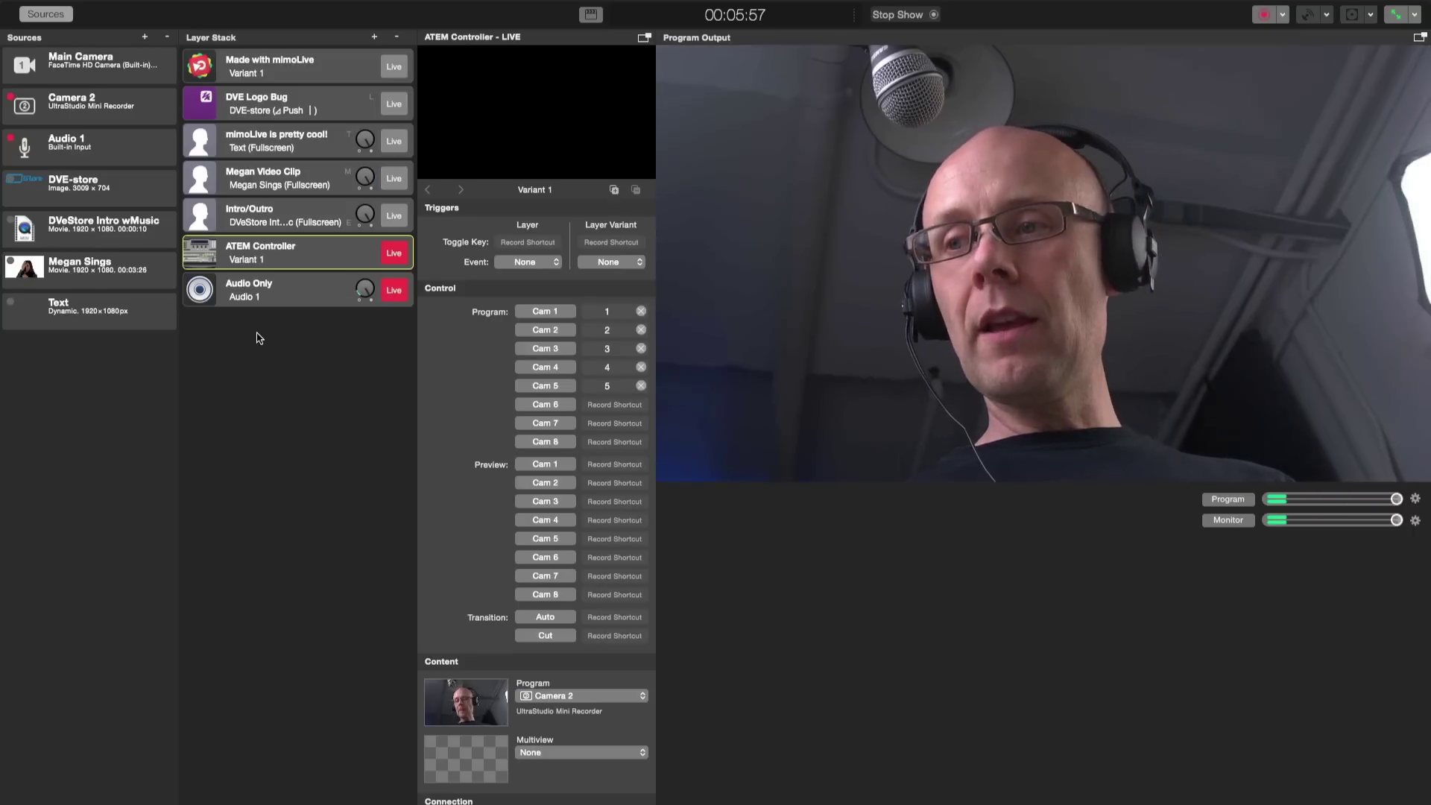
{"action": "key", "text": "2"}
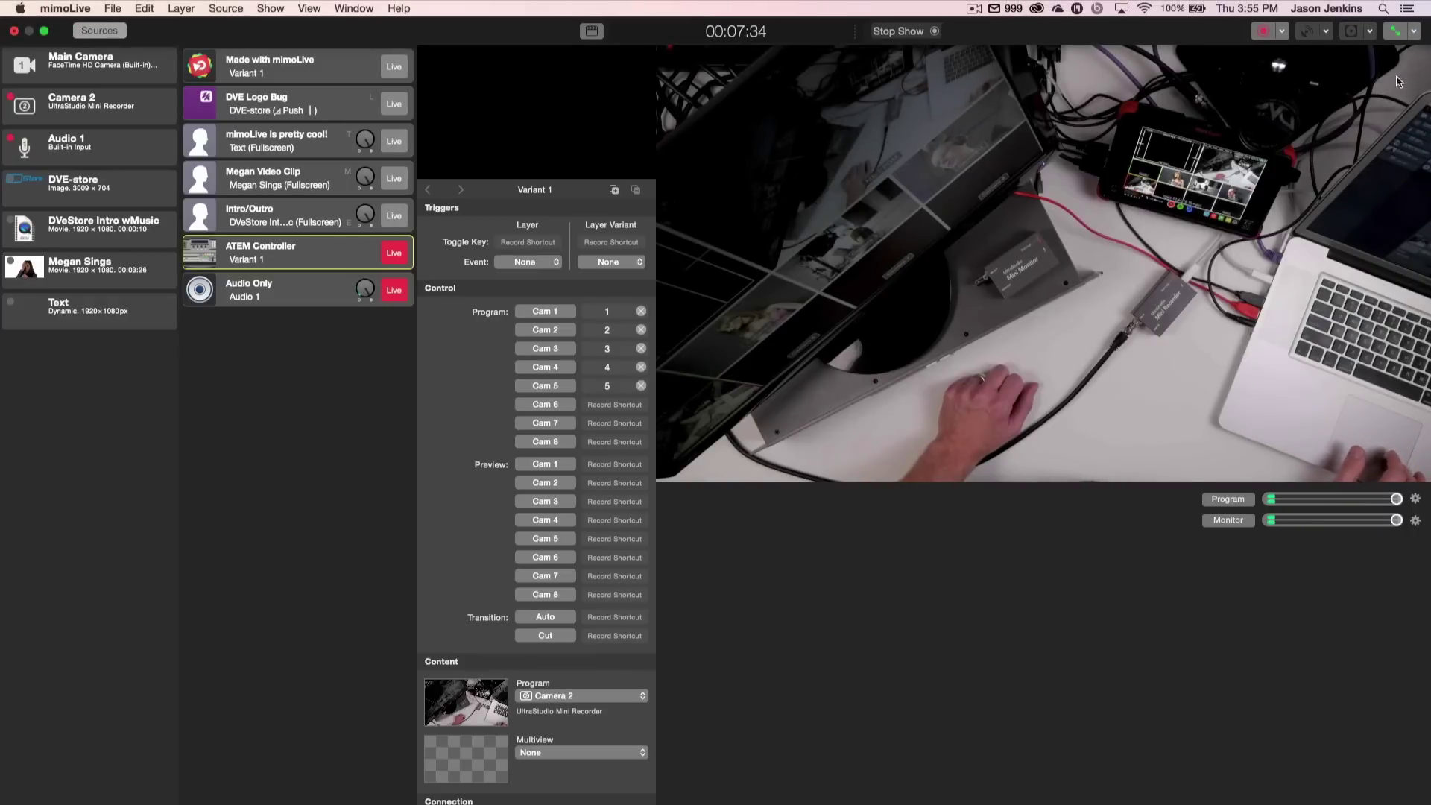
{"action": "left_click", "coordinate": [1326, 32]}
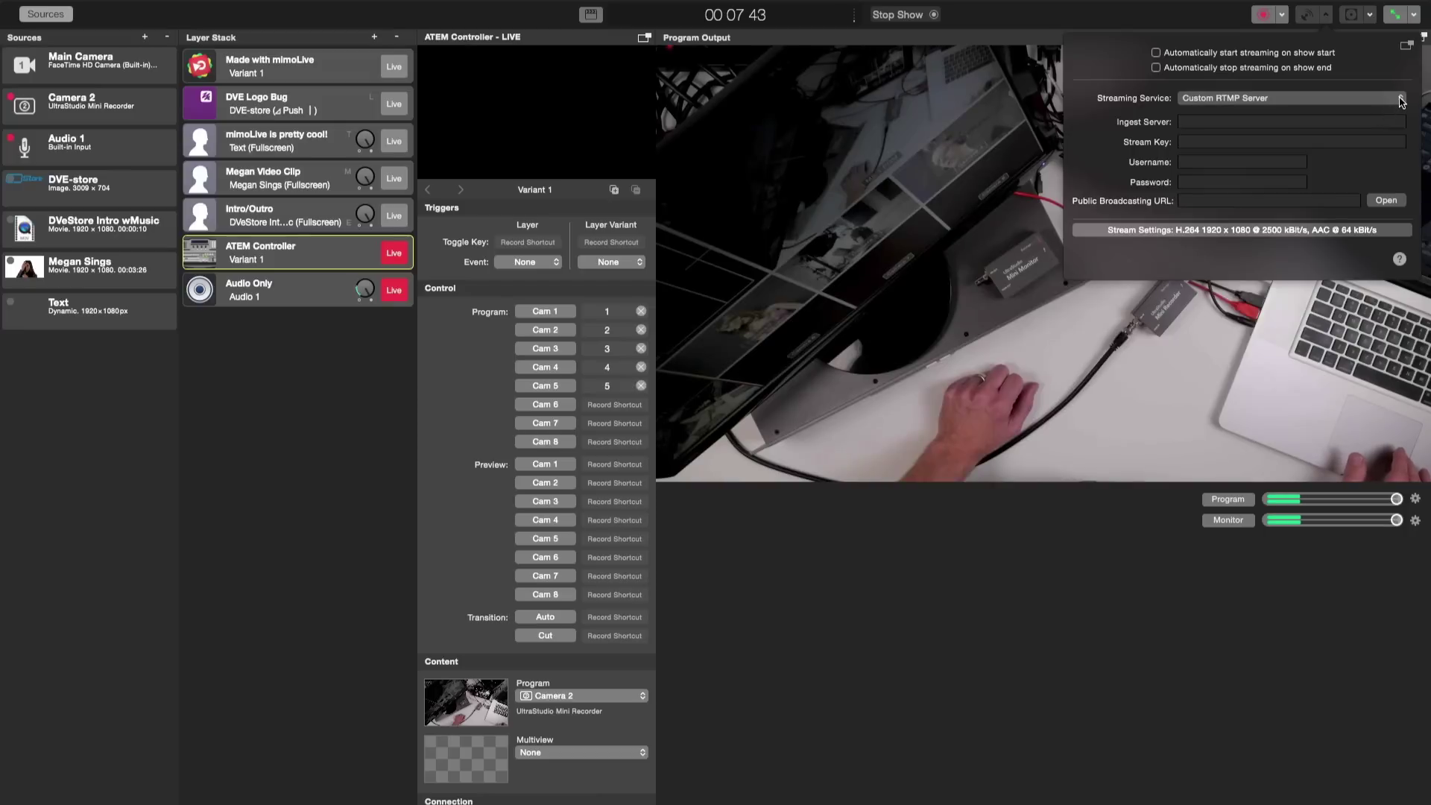
- Review the streaming services, keep Custom RTMP Server, and close the streaming settings
{"action": "left_click", "coordinate": [1400, 100]}
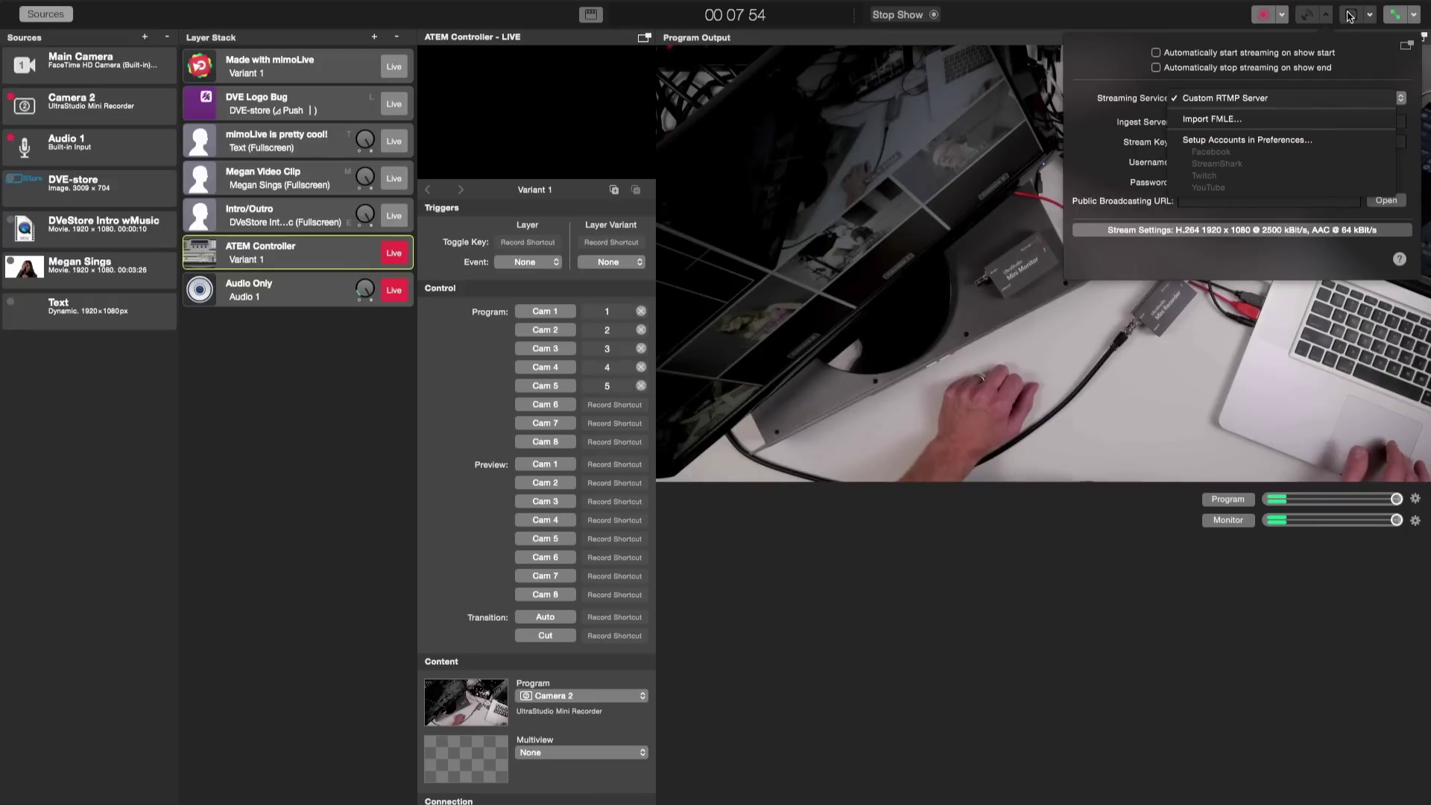
{"action": "left_click", "coordinate": [1326, 18]}
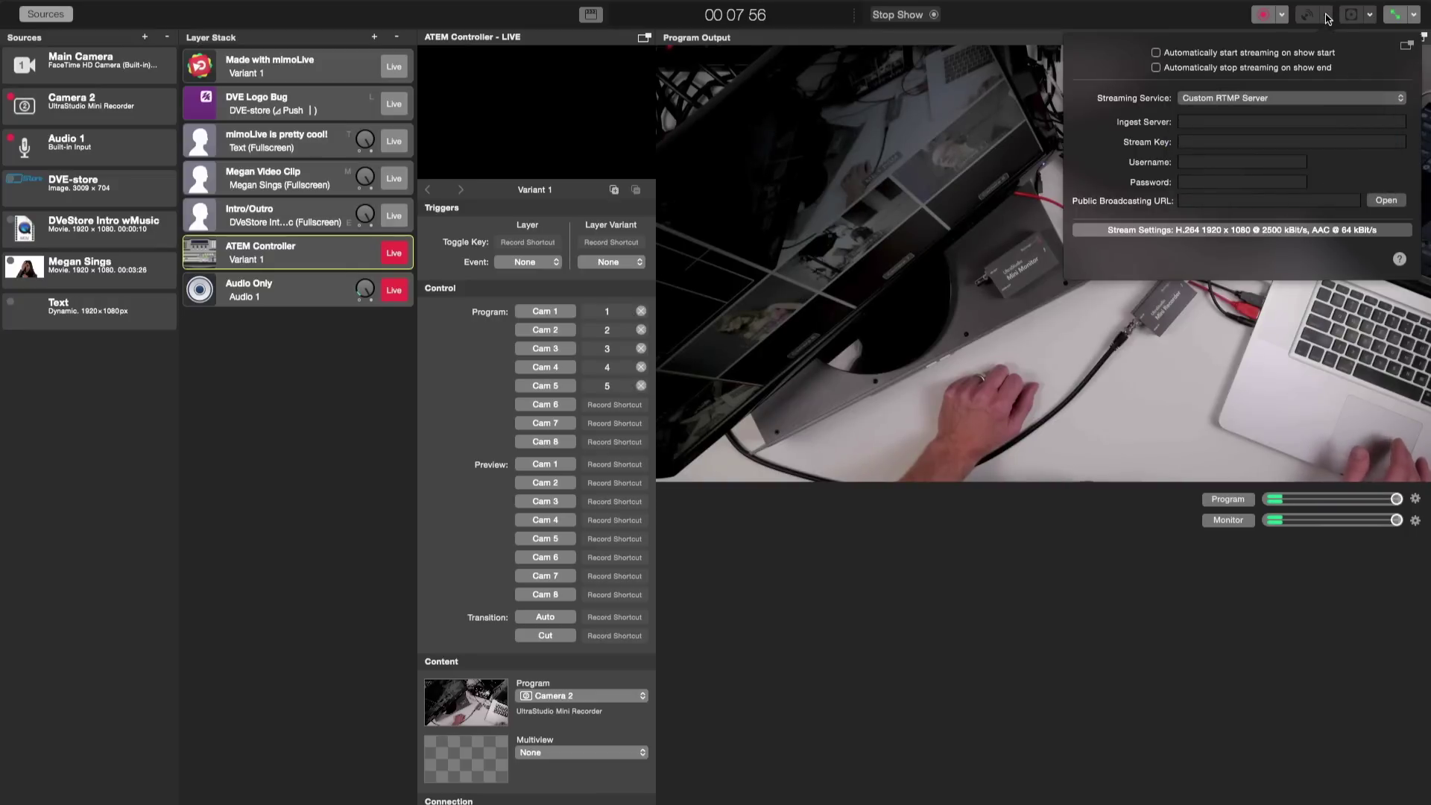
{"action": "left_click", "coordinate": [1035, 38]}
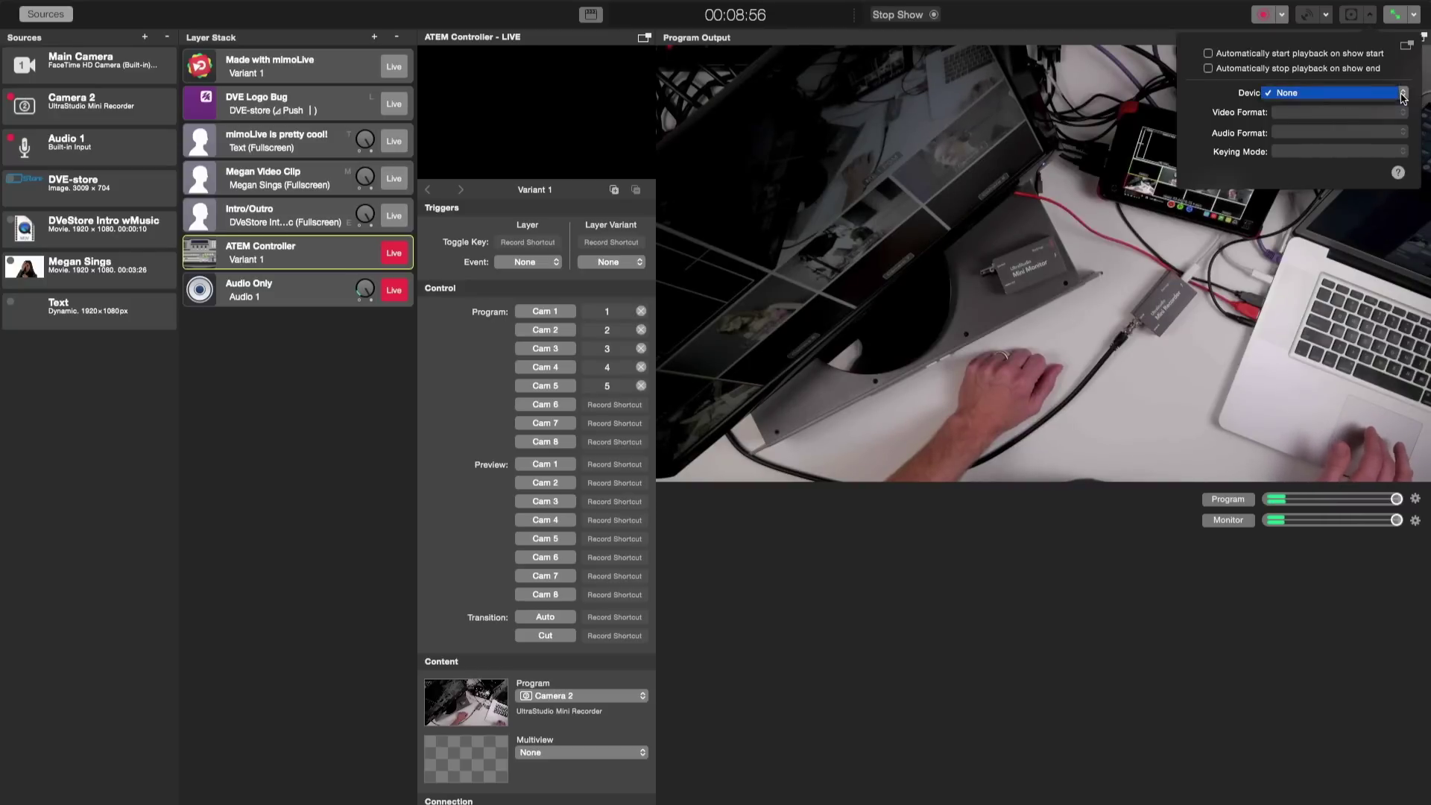
- Keep the playout output Device at None and dismiss the output popover
{"action": "left_click", "coordinate": [1303, 98]}
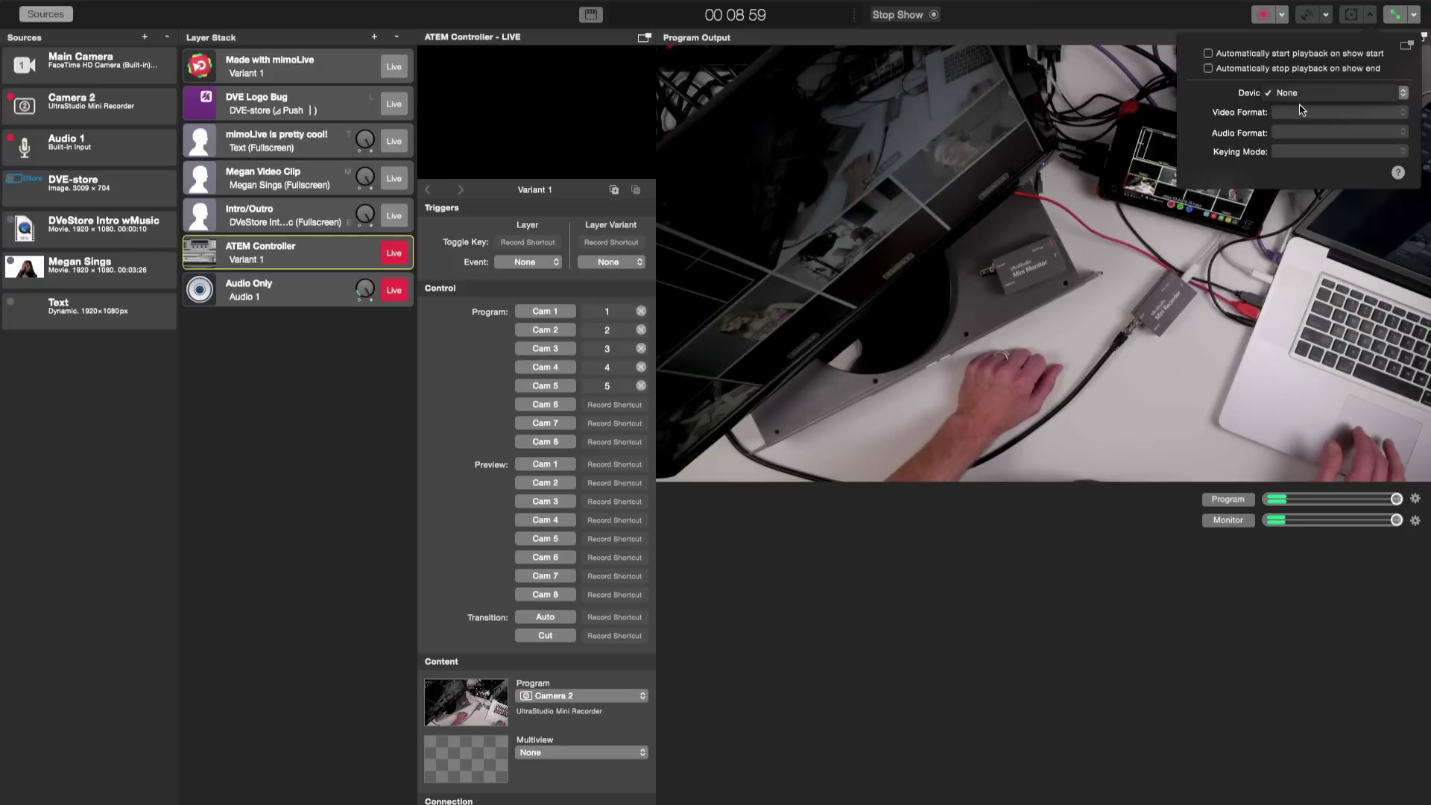
{"action": "left_click", "coordinate": [1278, 97]}
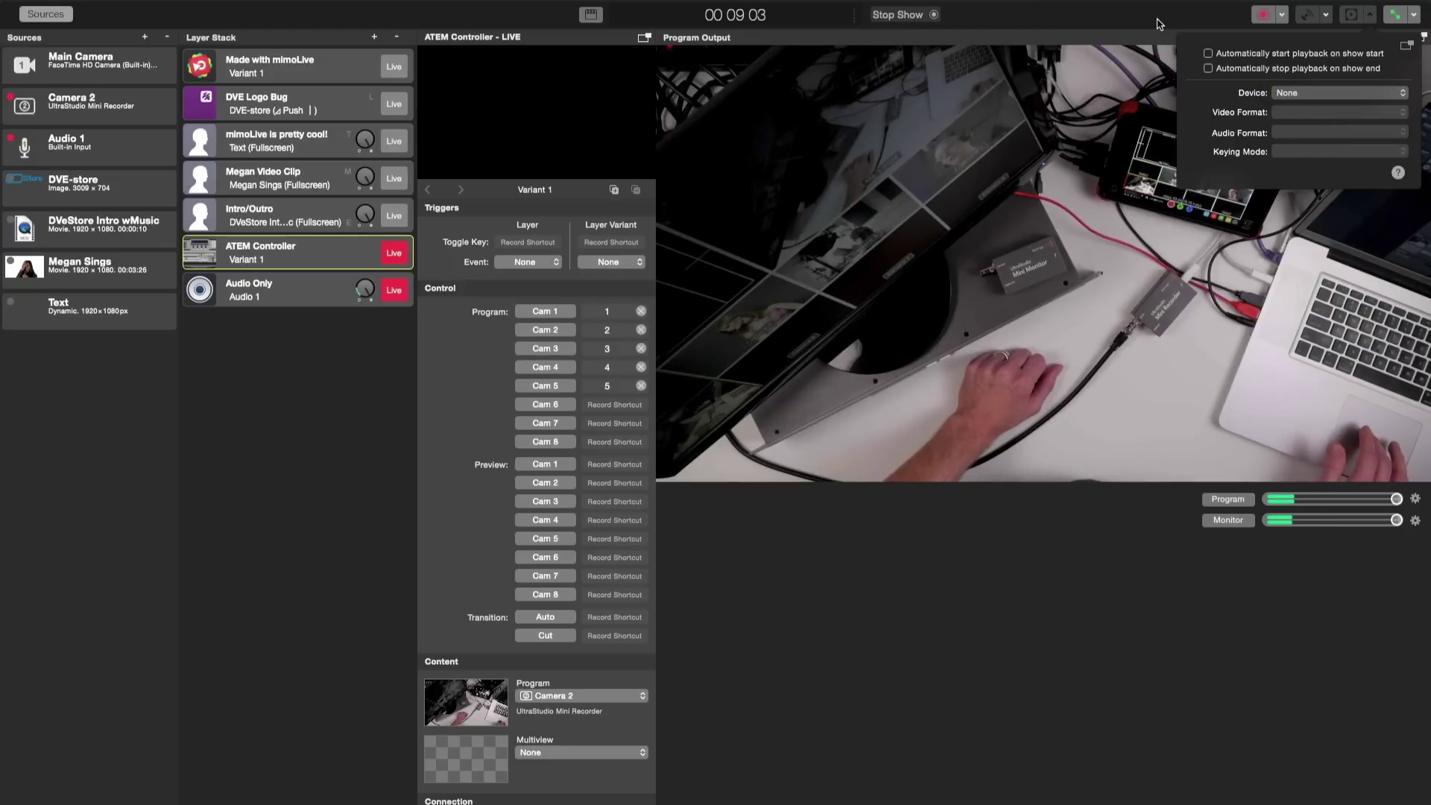
{"action": "left_click", "coordinate": [1160, 41]}
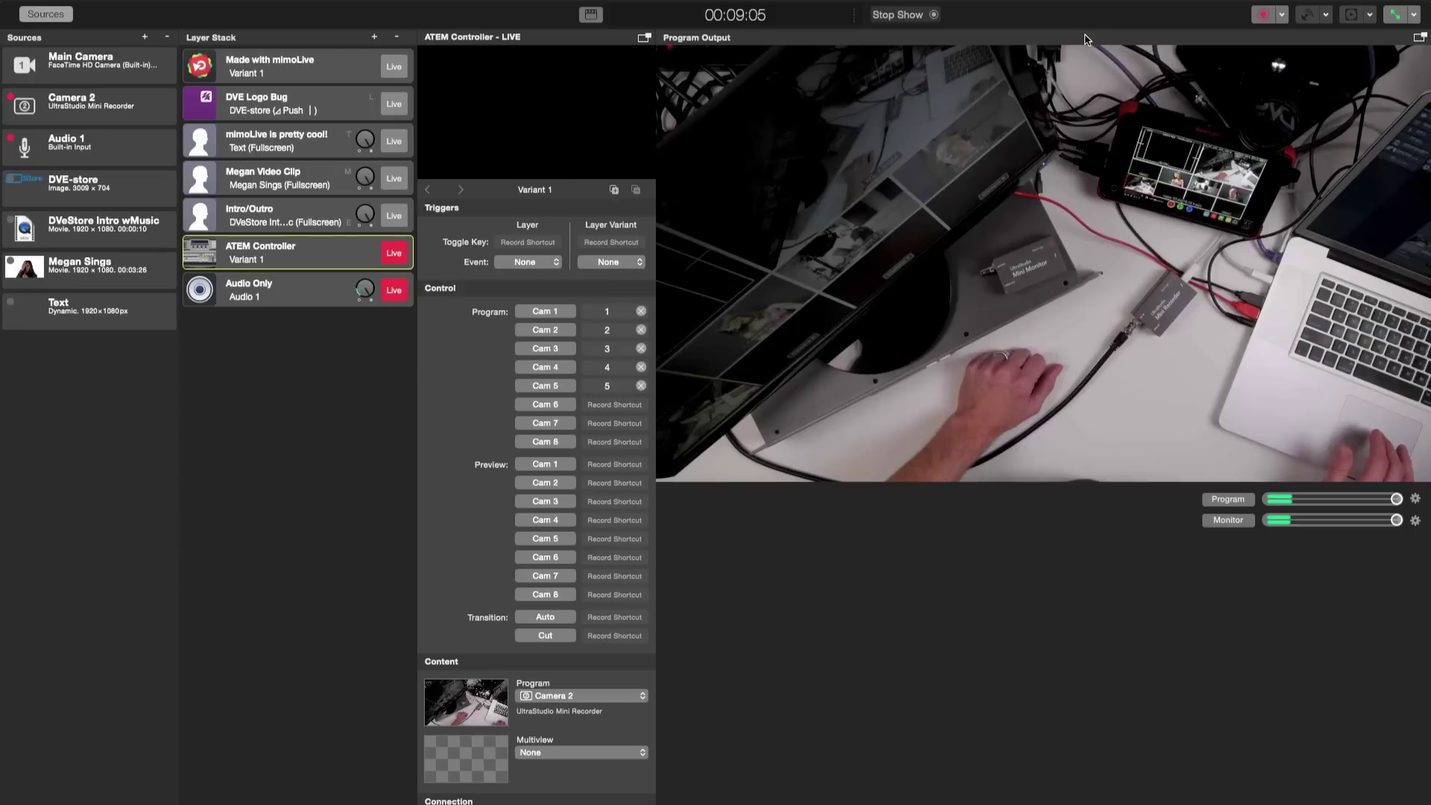